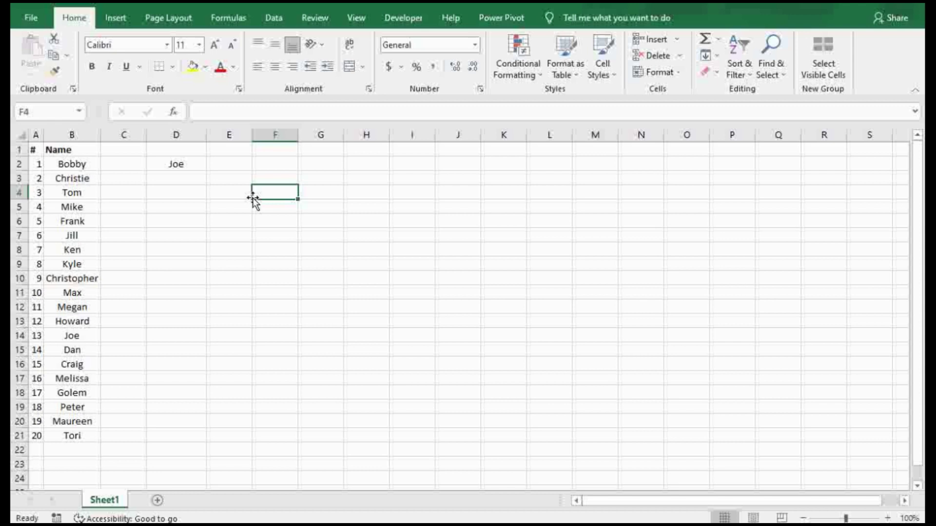
Step: Recalculate so D2 draws a new random name (Jill), then select D2 to view its INDEX formula
key(F9)
key(F9)
key(F9)
click(181, 163)
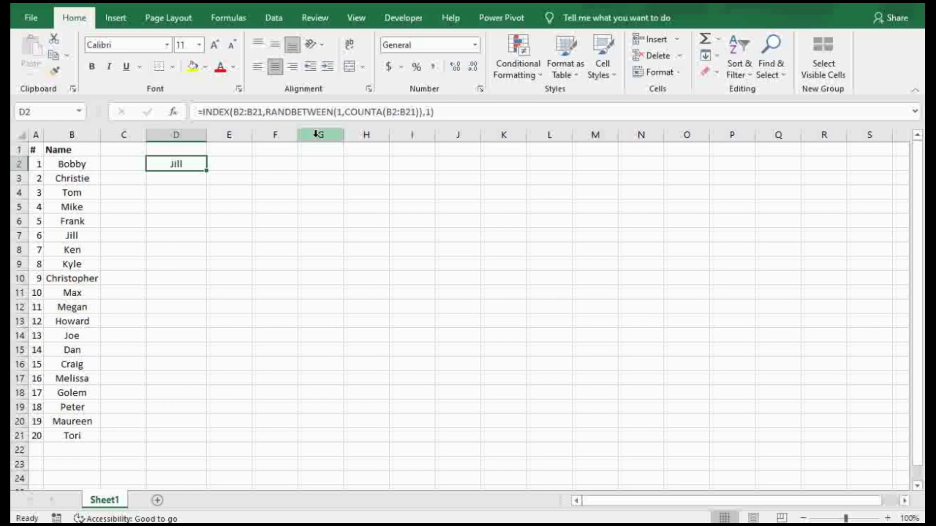
Step: Replace D2's name formula with =RANDBETWEEN(A2,A21), returning a random number such as 10
key(Delete)
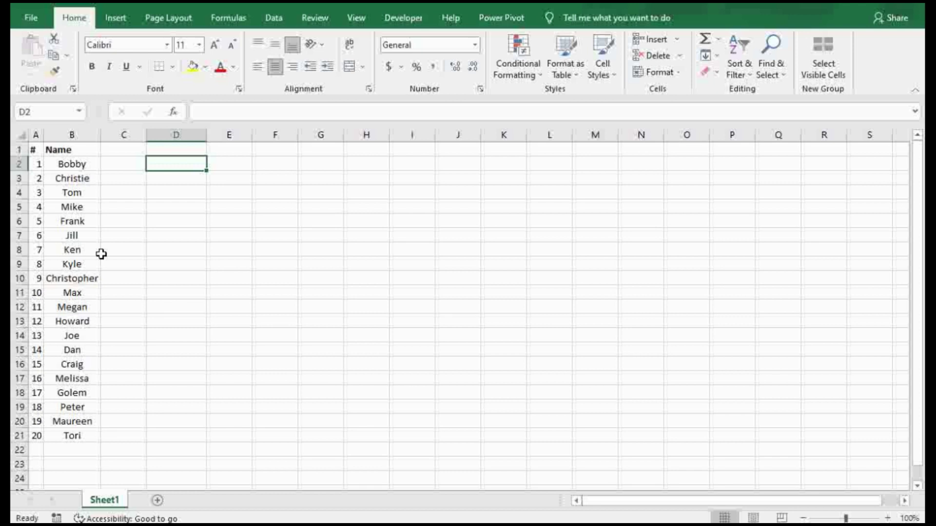
text(=)
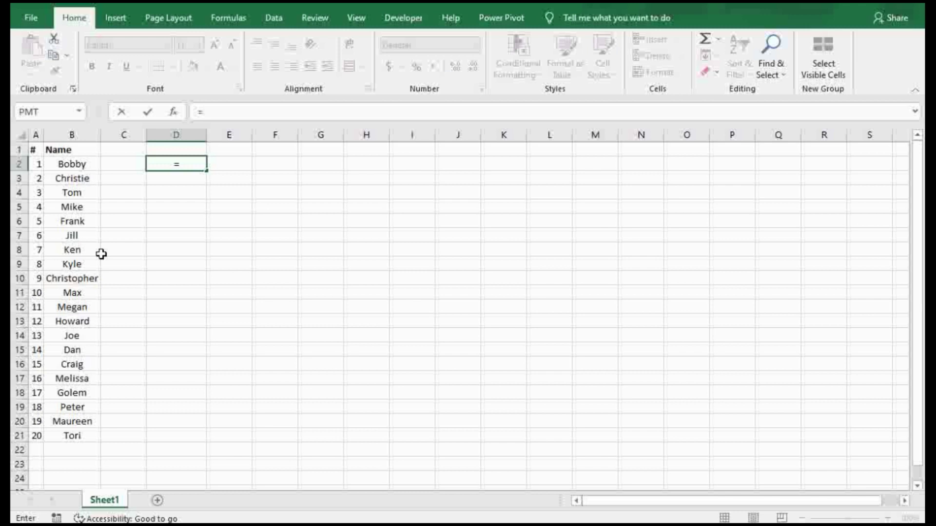
text(randbe)
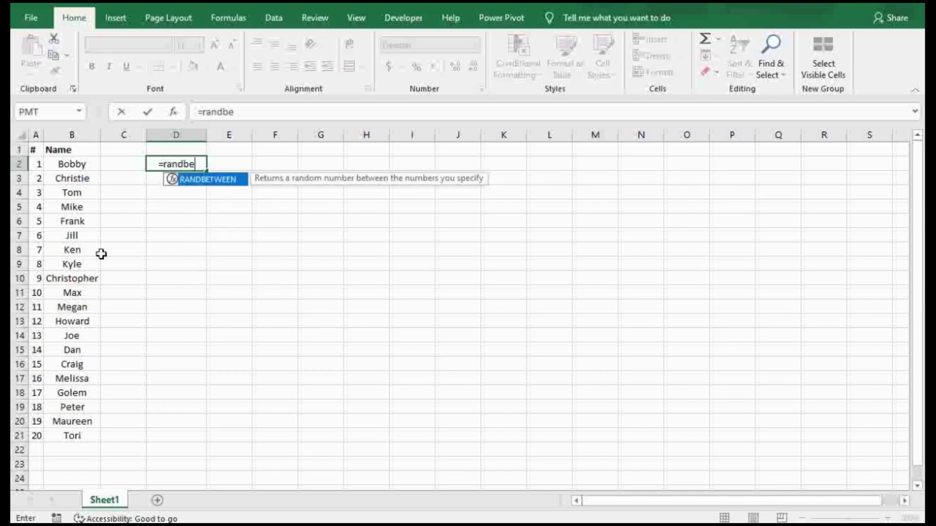
key(Tab)
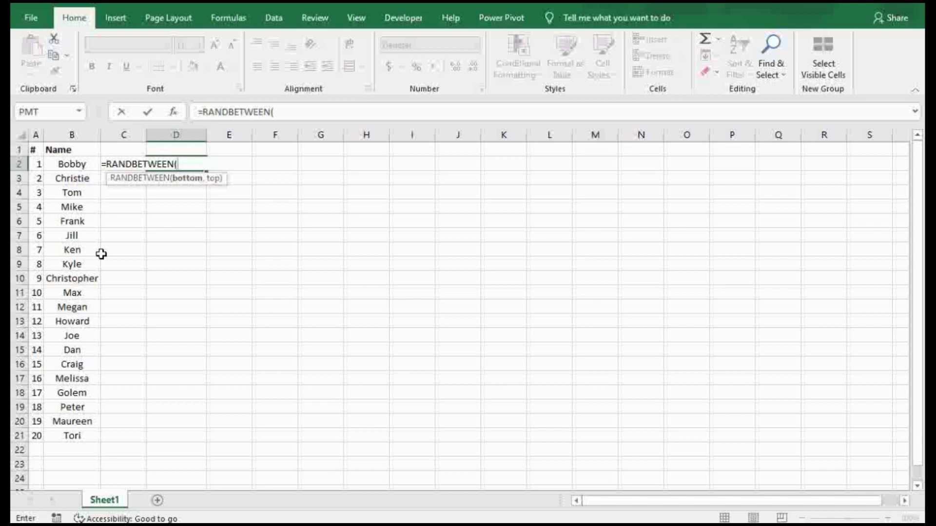
click(37, 164)
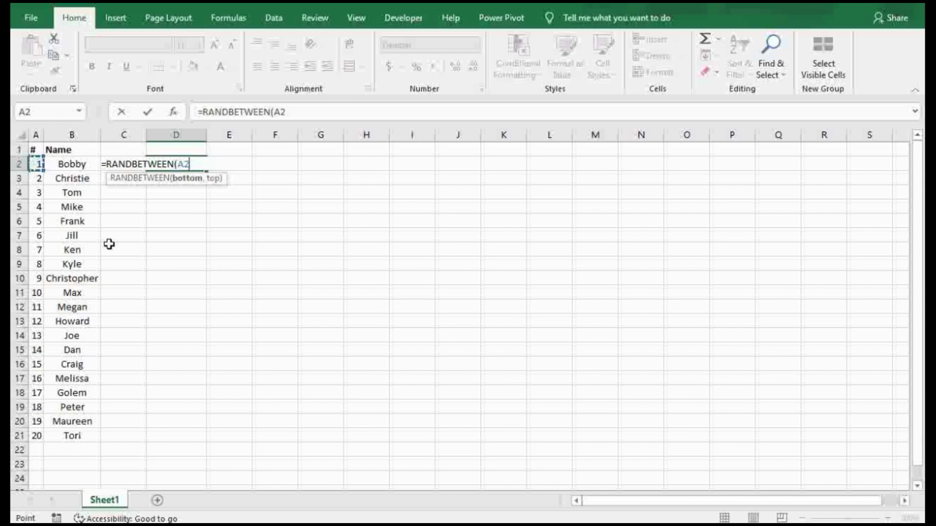
text(,)
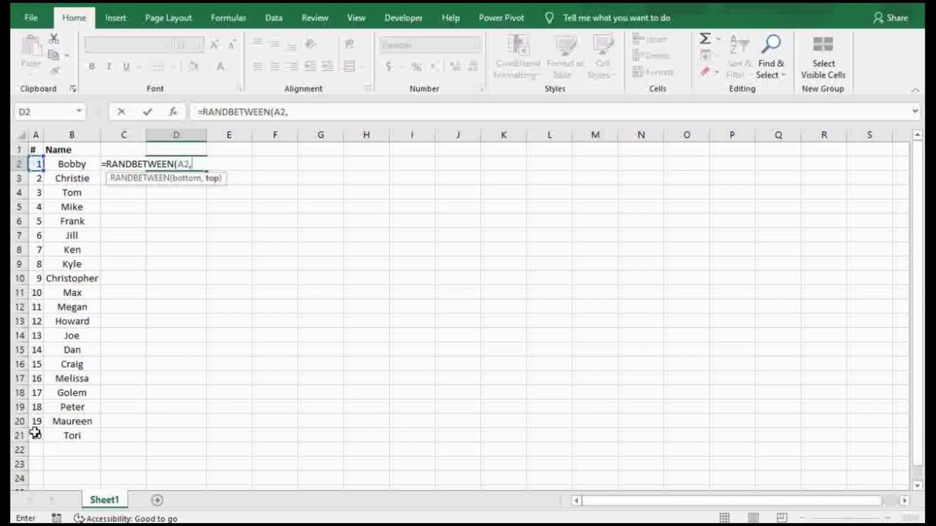
click(36, 435)
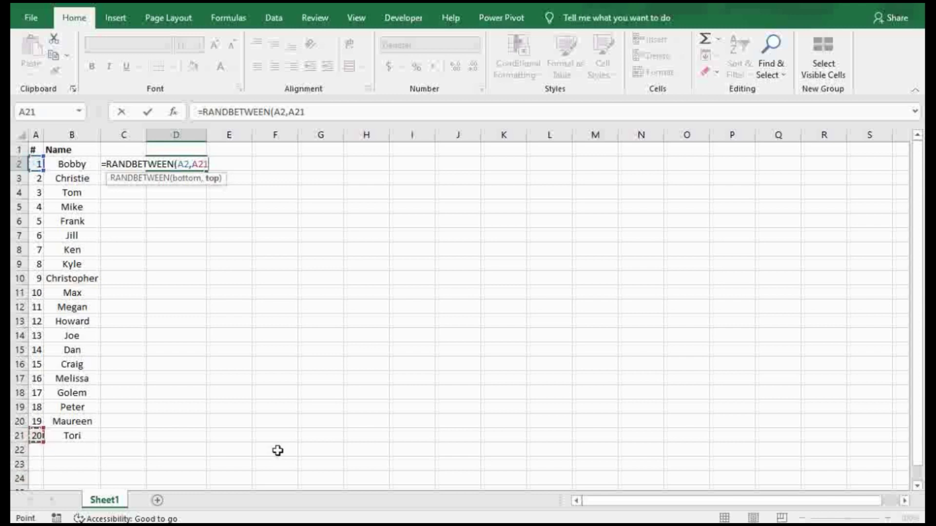
text())
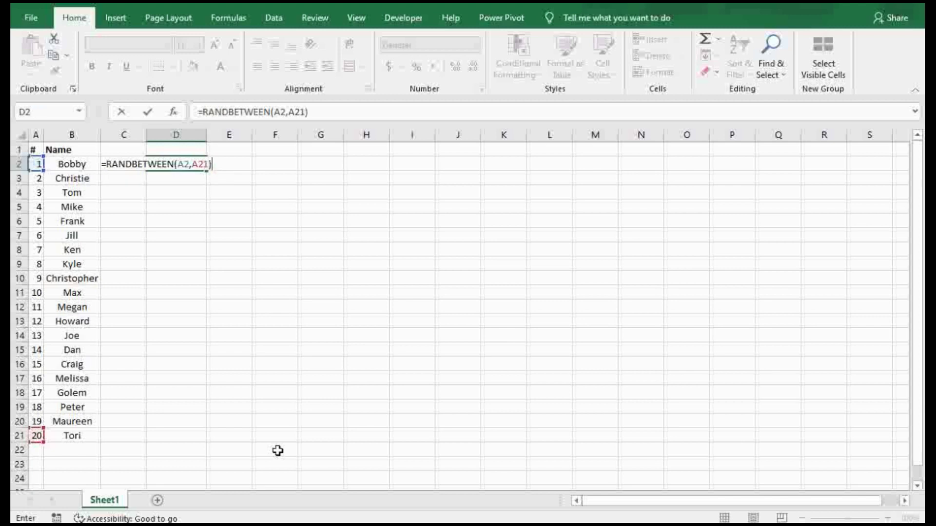
key(Return)
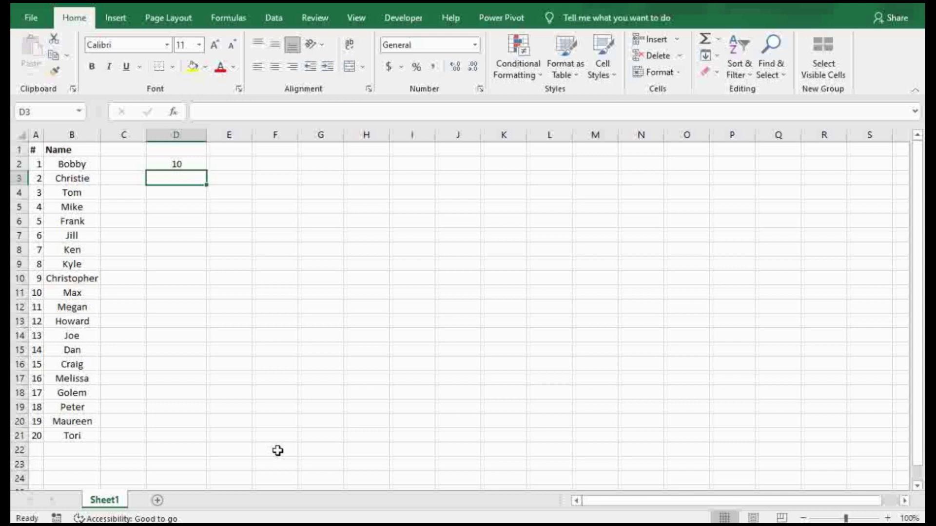
Step: Regenerate D2's random number with F9 until it shows 1
key(F9)
key(F9)
key(F9)
key(Down)
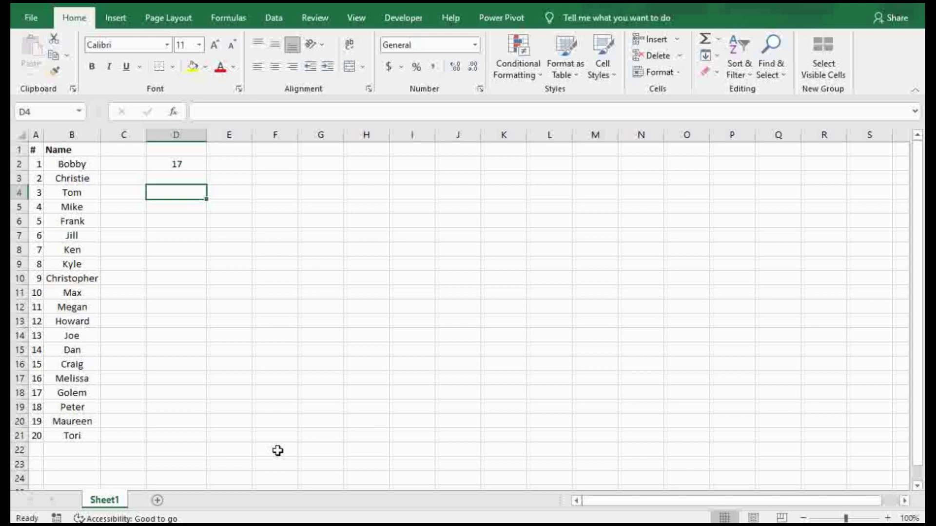
key(F9)
key(F9)
key(F9)
key(F9)
Step: In D3, start an INDEX formula using the names B2:B21 as its array
key(Up)
text(=index)
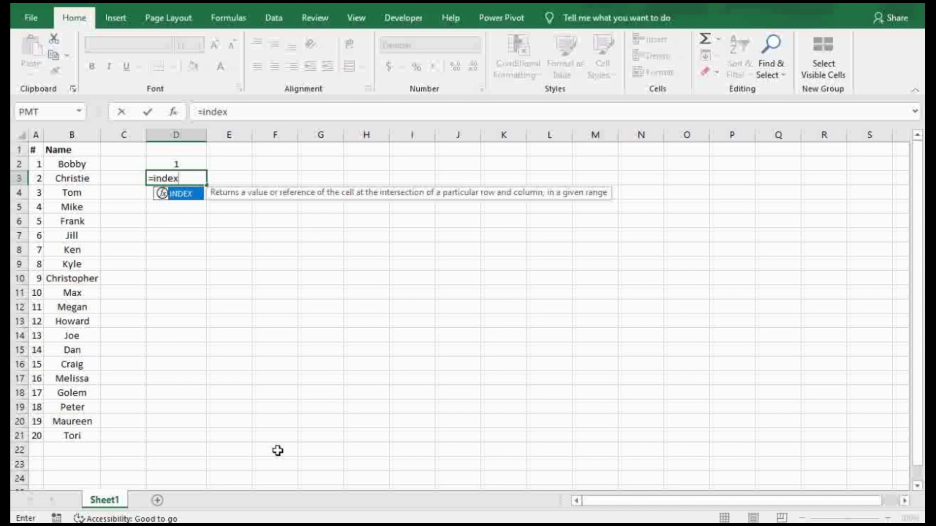
key(Tab)
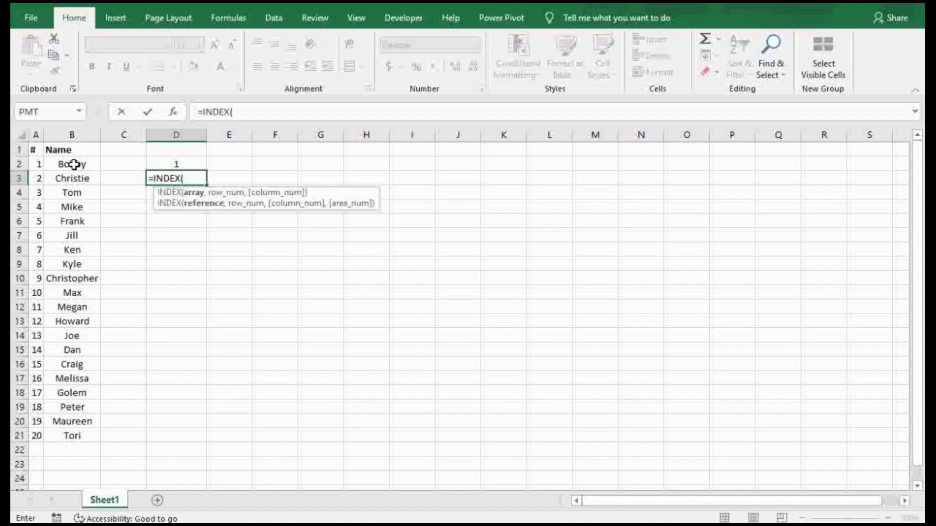
drag(76, 164, 69, 439)
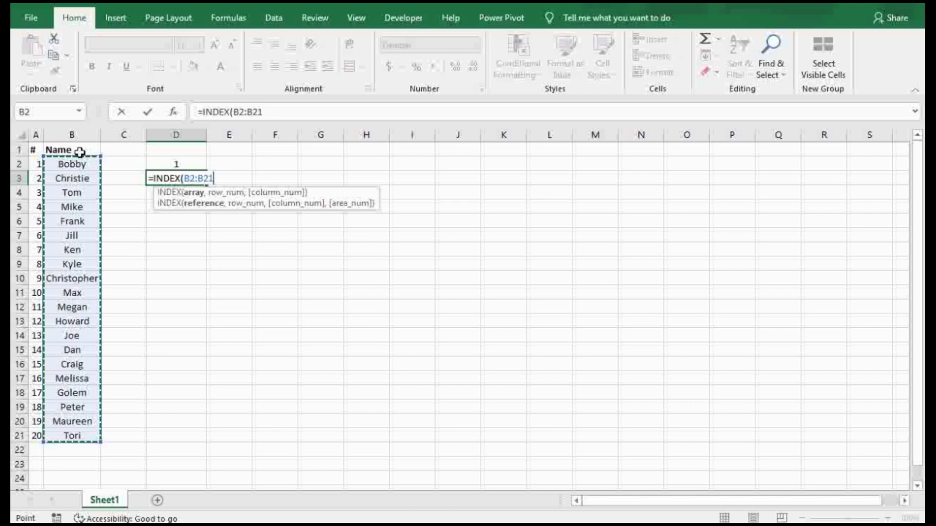
Step: Complete D3's formula with RANDBETWEEN(1,COUNTA(B2:B21)),1 so it returns a random name (Mike)
click(309, 117)
text(,)
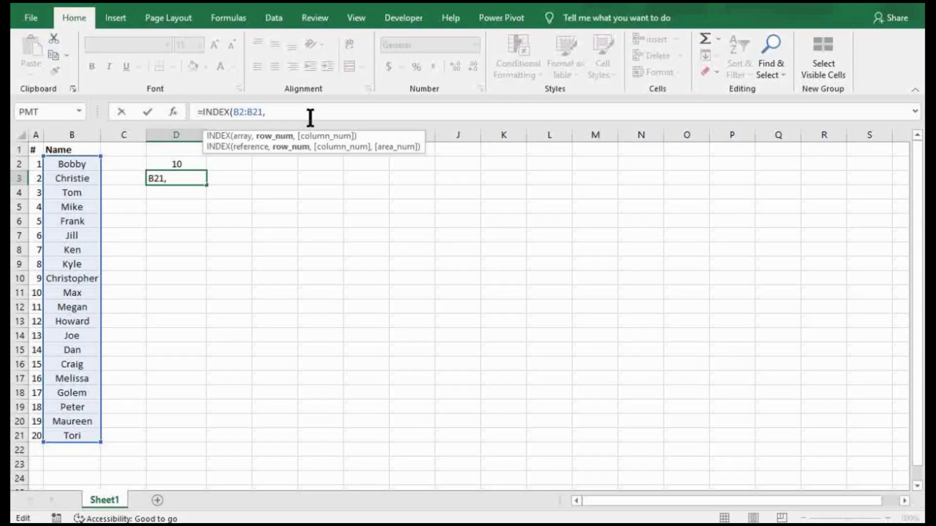
text(randbetw)
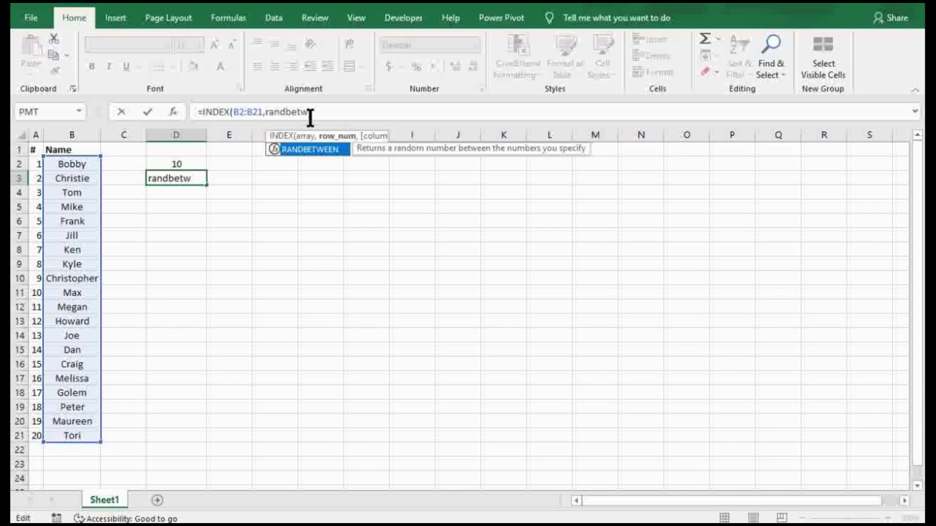
key(Tab)
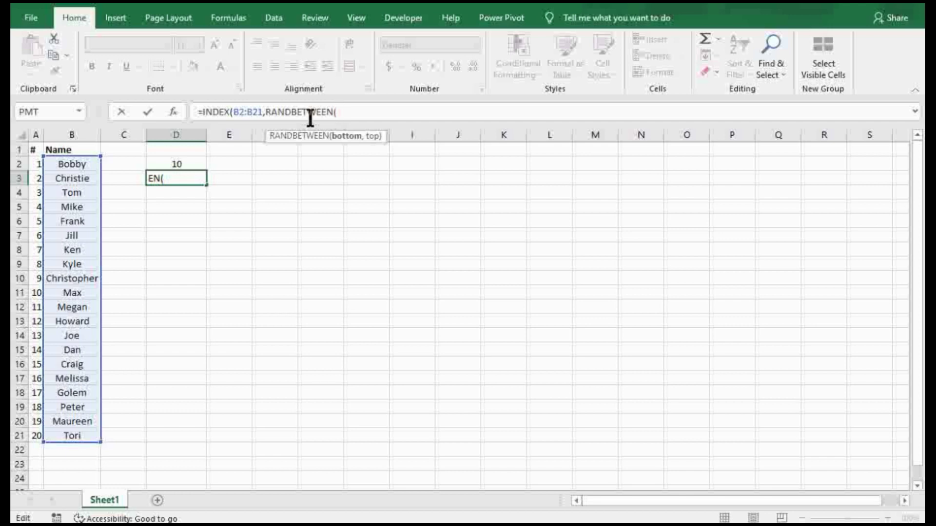
text(1,counta)
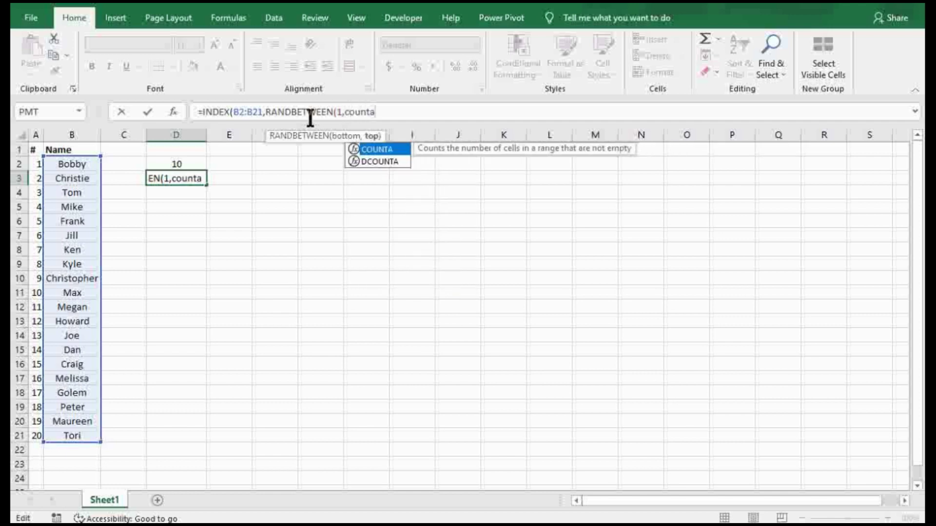
text(()
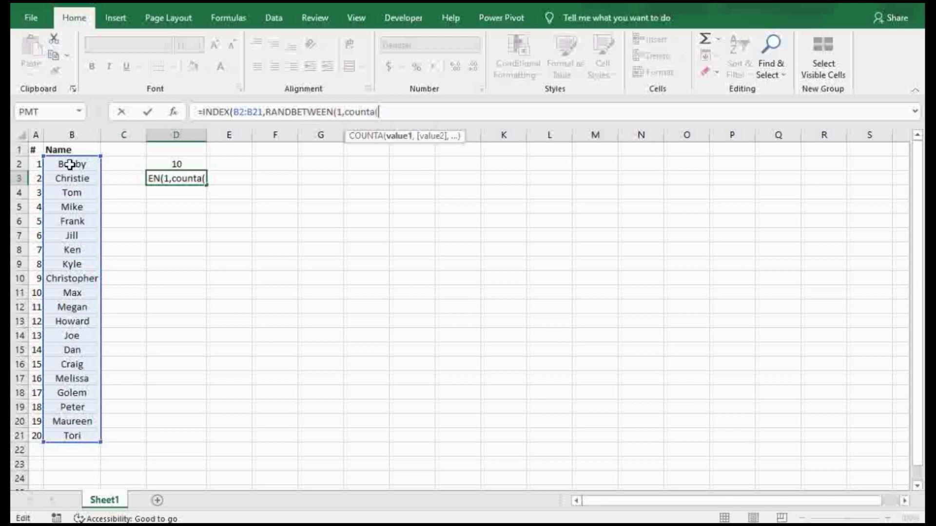
drag(74, 164, 81, 429)
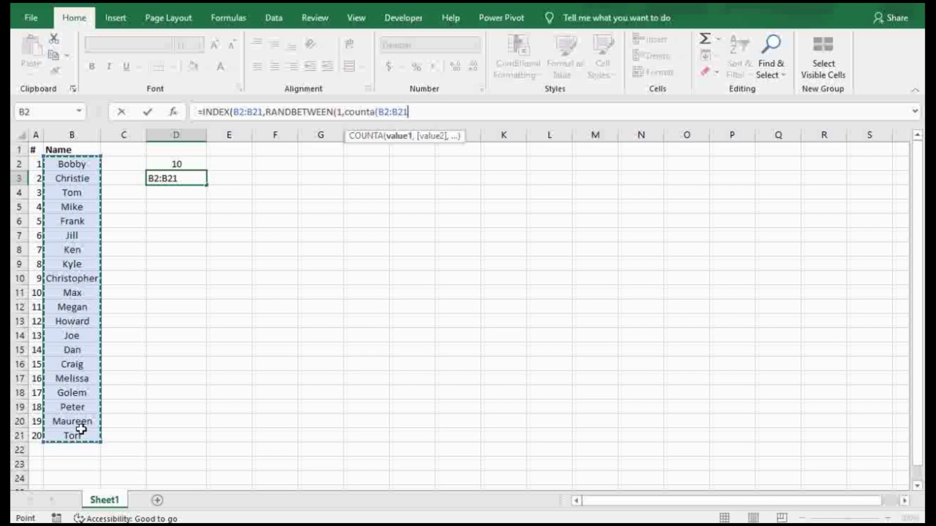
text())
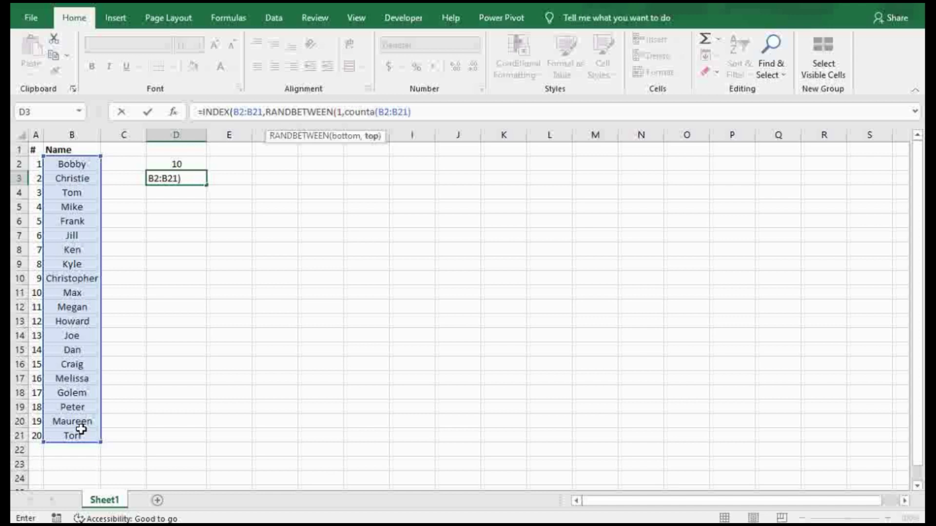
text())
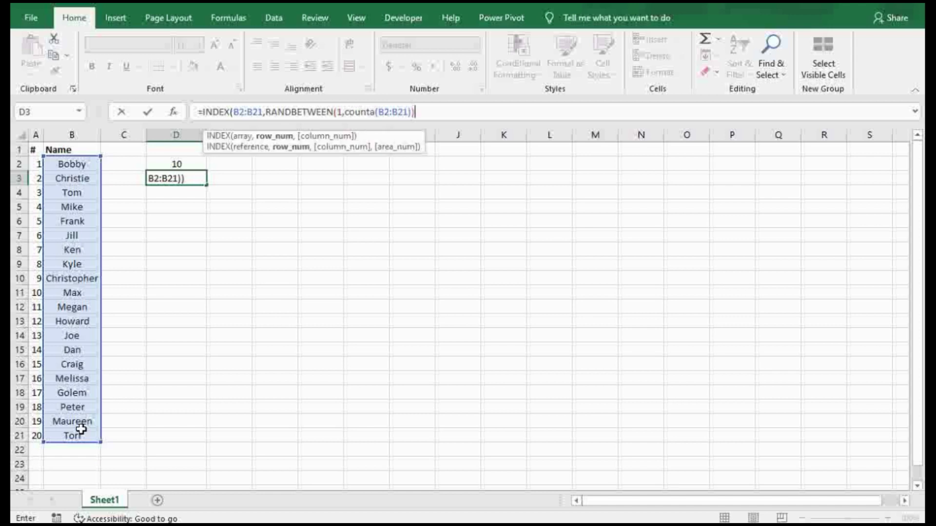
text(,)
text(1,fa)
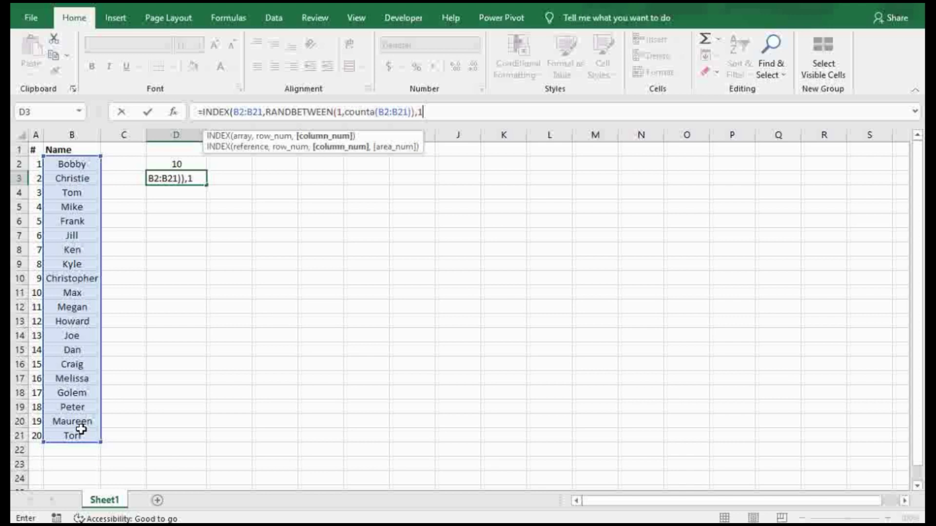
key(BackSpace)
key(BackSpace)
key(BackSpace)
text())
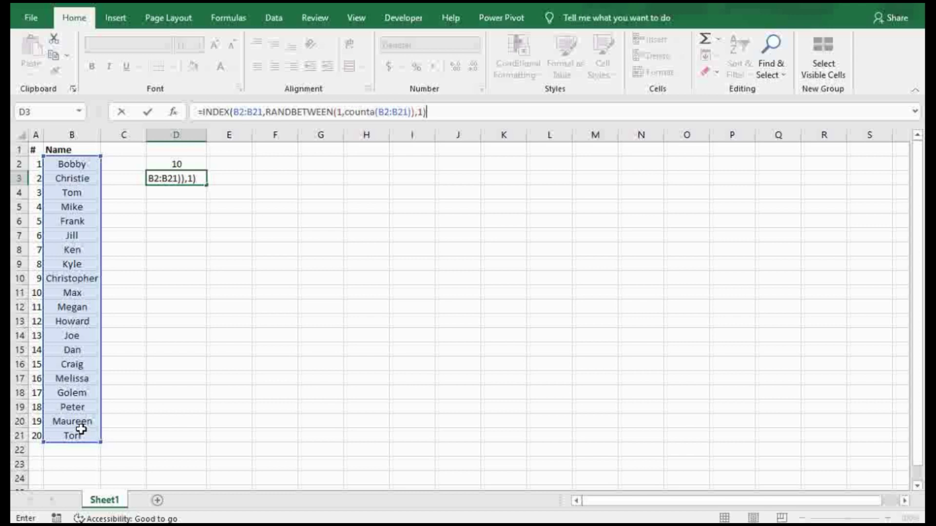
key(Return)
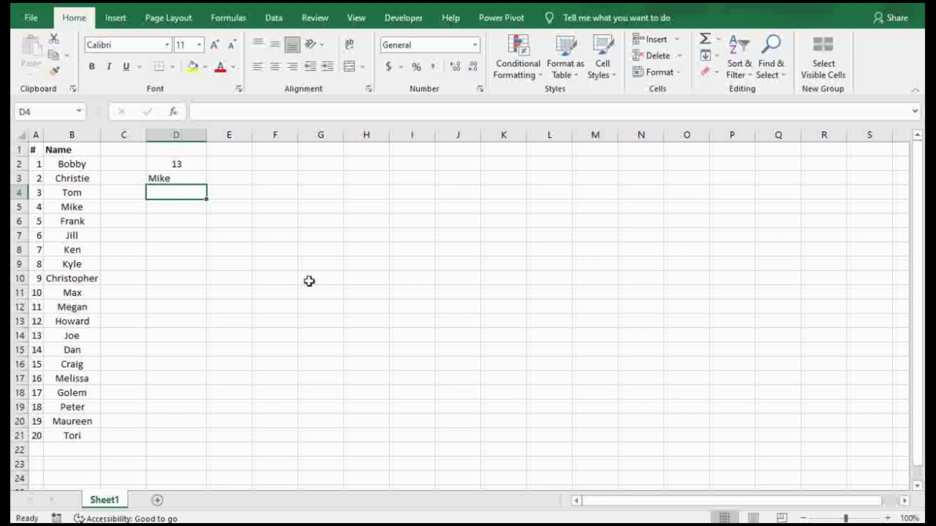
Step: Delete the RANDBETWEEN helper from D2 and recalculate so D3 shows Dan
key(F9)
key(F9)
click(193, 166)
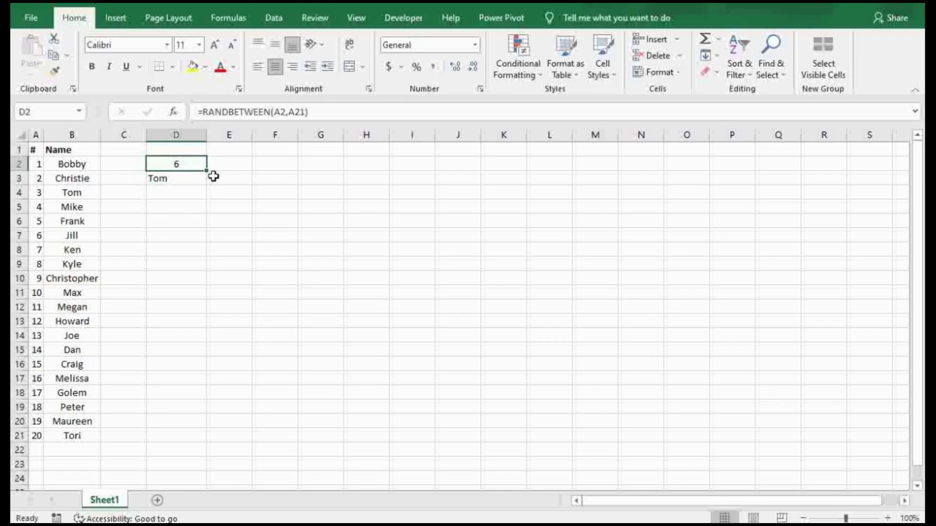
key(Delete)
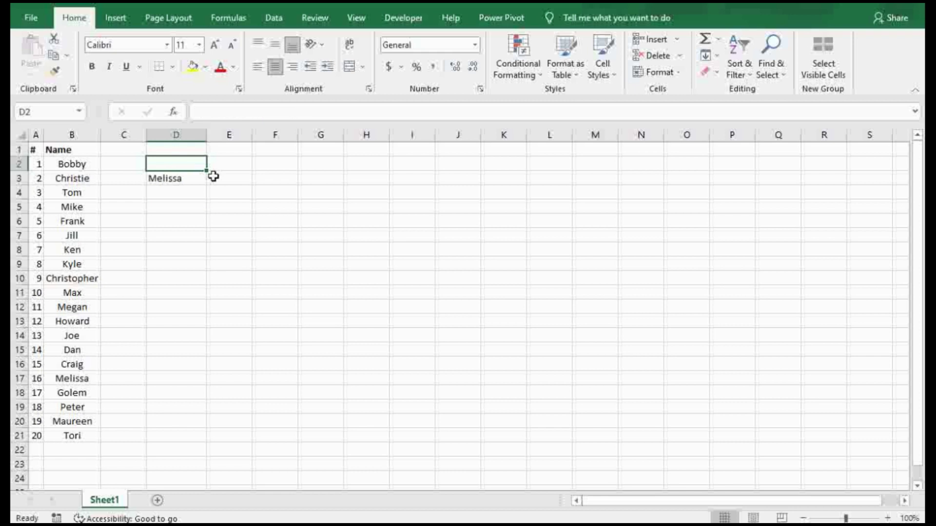
key(F9)
key(F9)
key(F9)
key(F9)
key(F9)
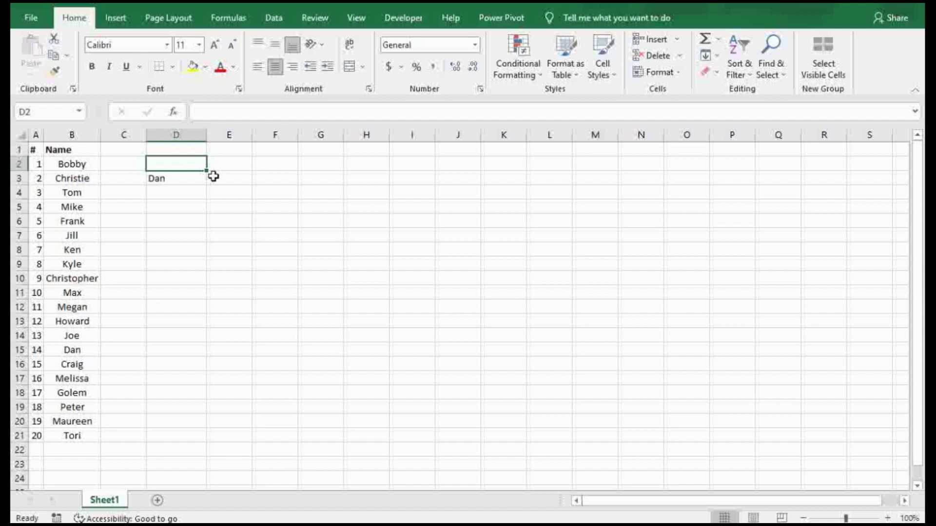